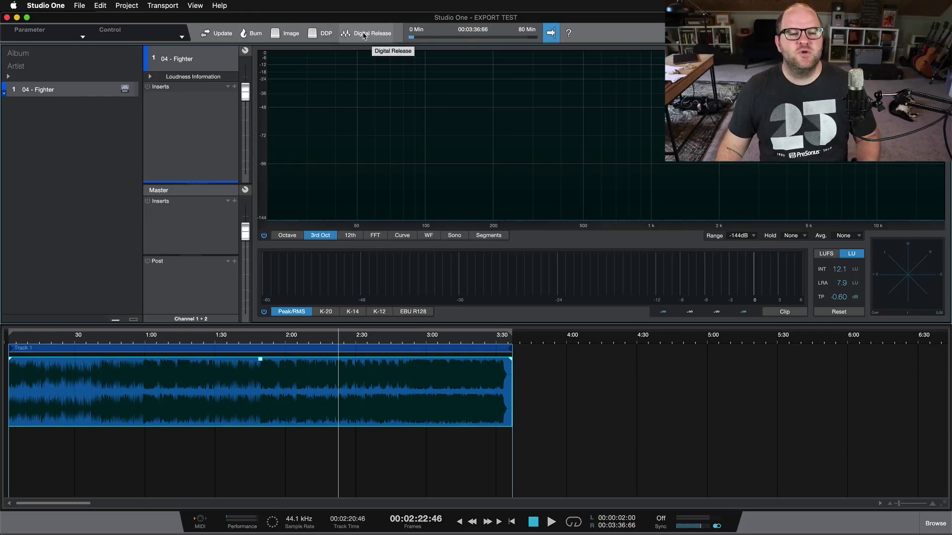
- Switch the Digital Release export format to MP3 File
{"action": "left_click", "coordinate": [364, 33]}
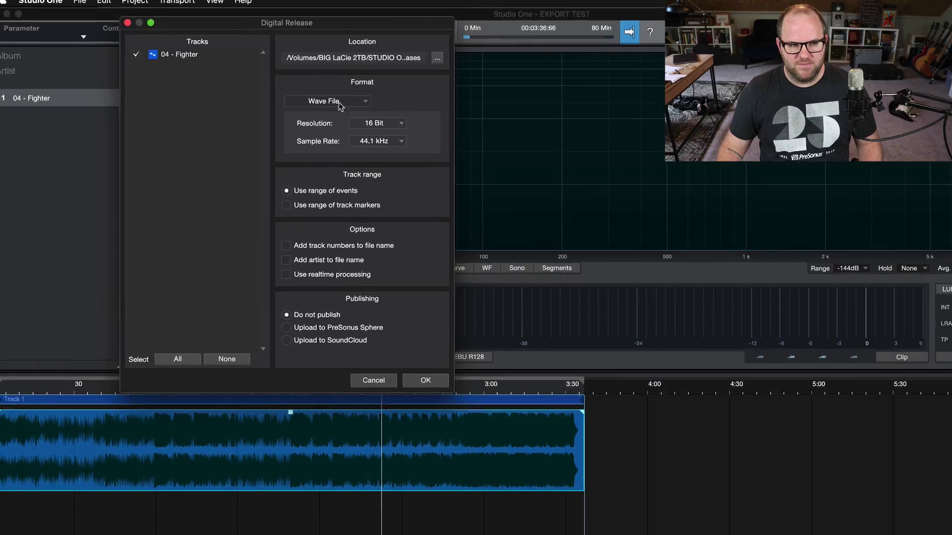
{"action": "left_click", "coordinate": [294, 93]}
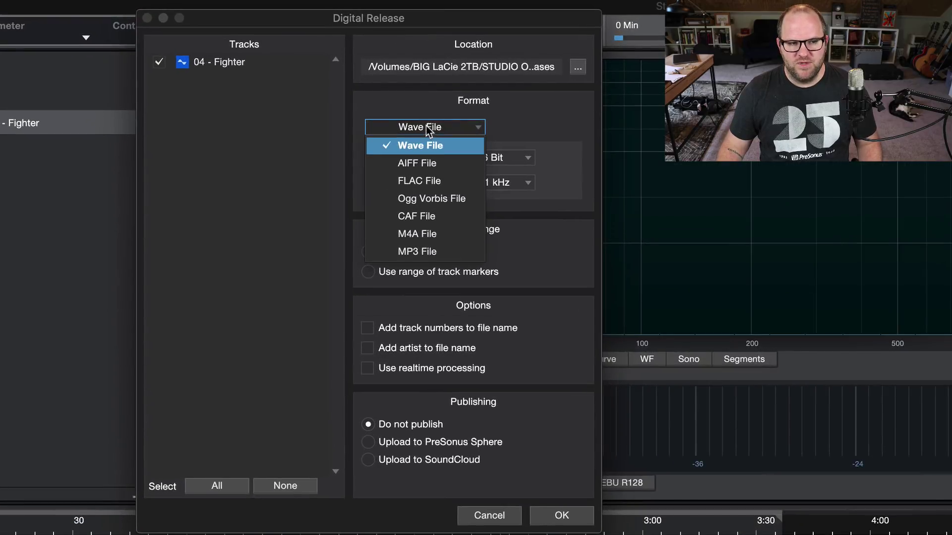
{"action": "left_click", "coordinate": [413, 252]}
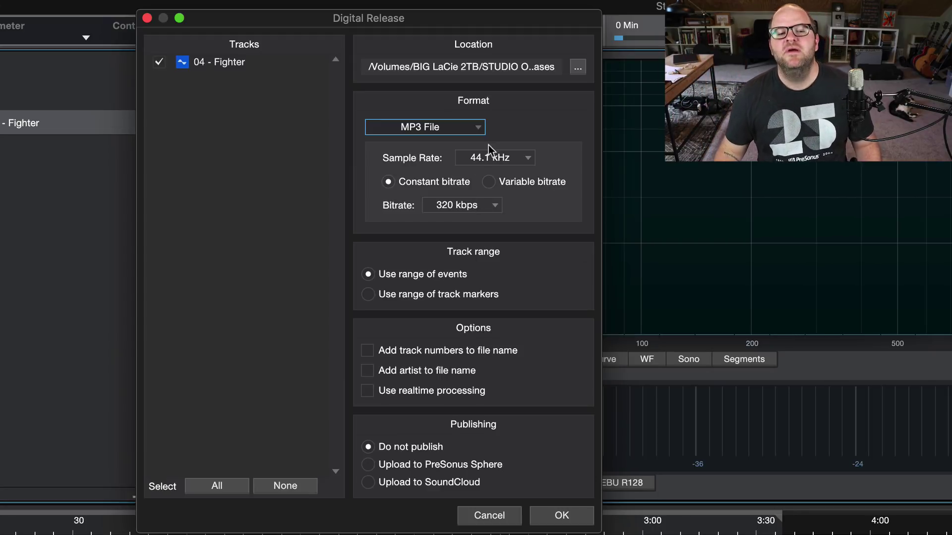
{"action": "left_click", "coordinate": [442, 126]}
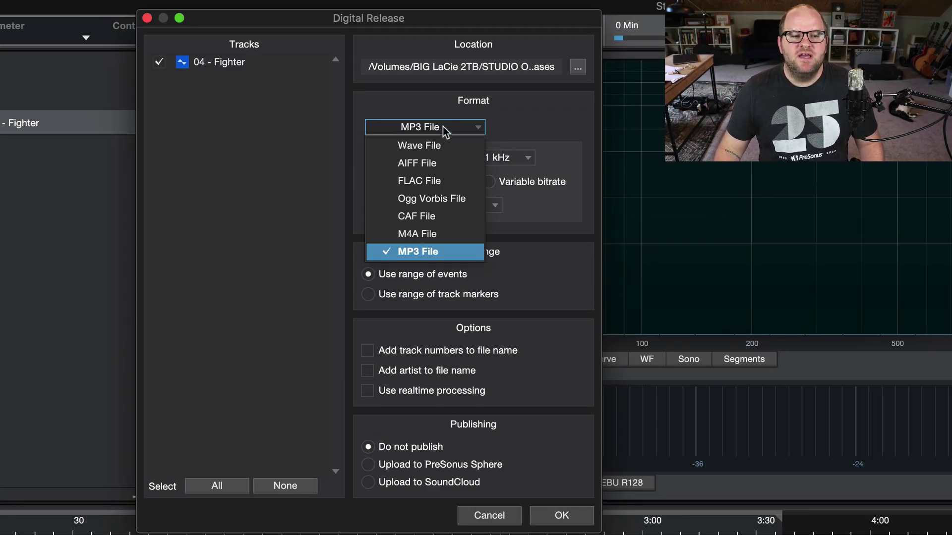
{"action": "left_click", "coordinate": [437, 122]}
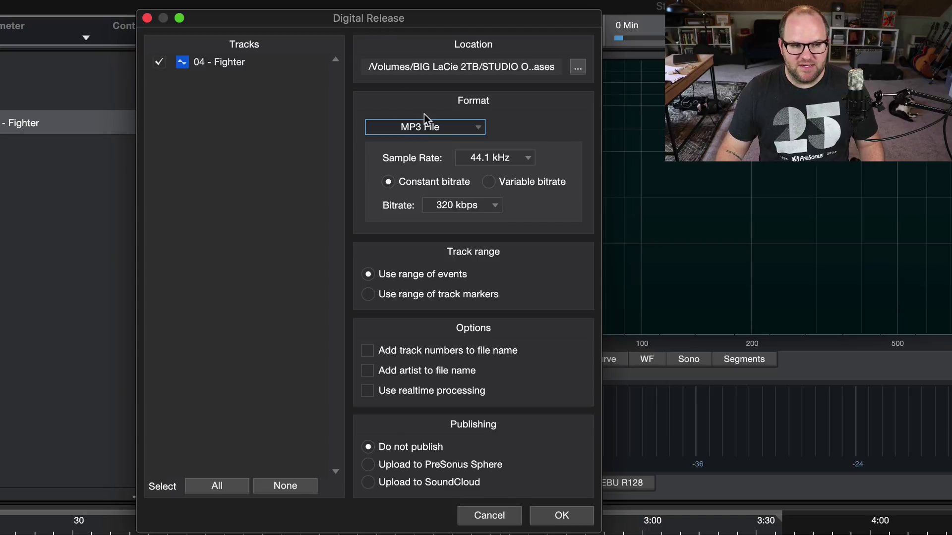
{"action": "left_click", "coordinate": [488, 158]}
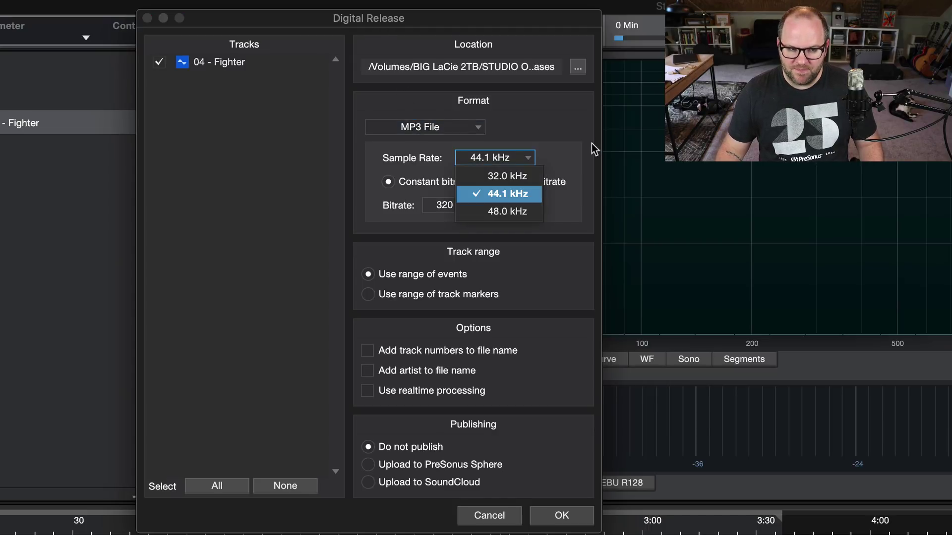
{"action": "left_click", "coordinate": [564, 210]}
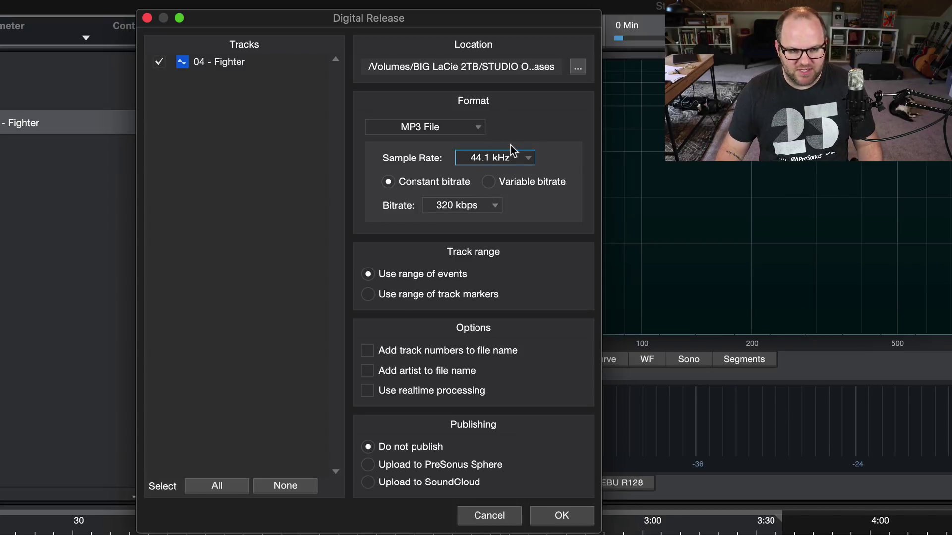
{"action": "left_click", "coordinate": [486, 208]}
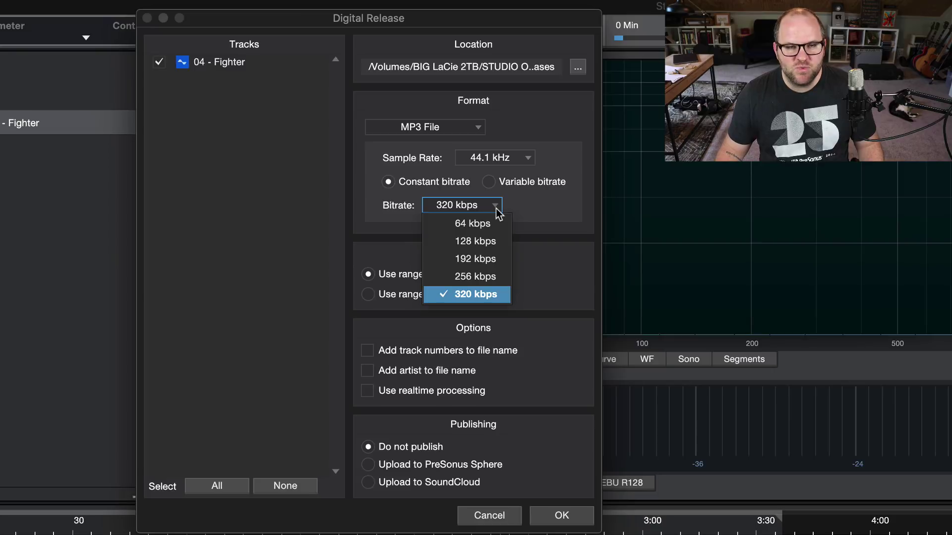
{"action": "left_click", "coordinate": [505, 158]}
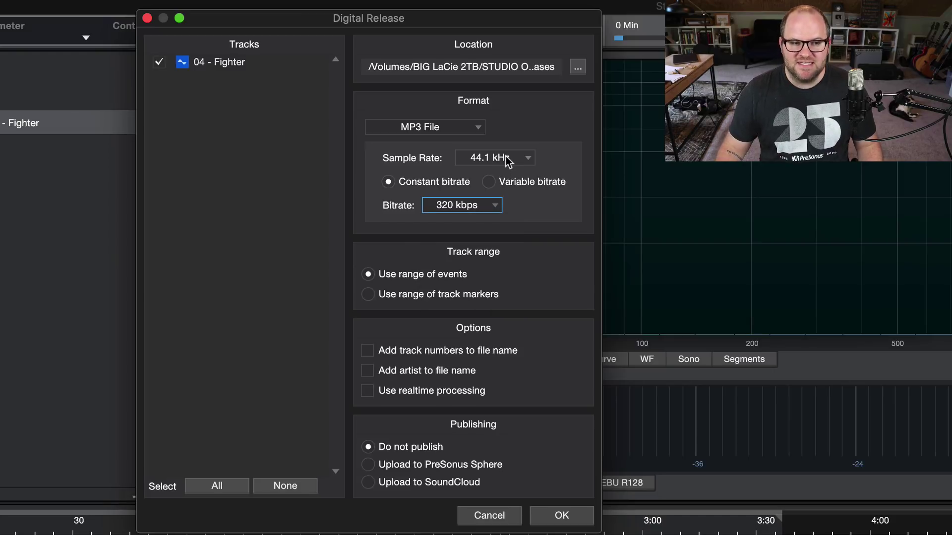
{"action": "left_click", "coordinate": [505, 157]}
{"action": "left_click", "coordinate": [556, 151]}
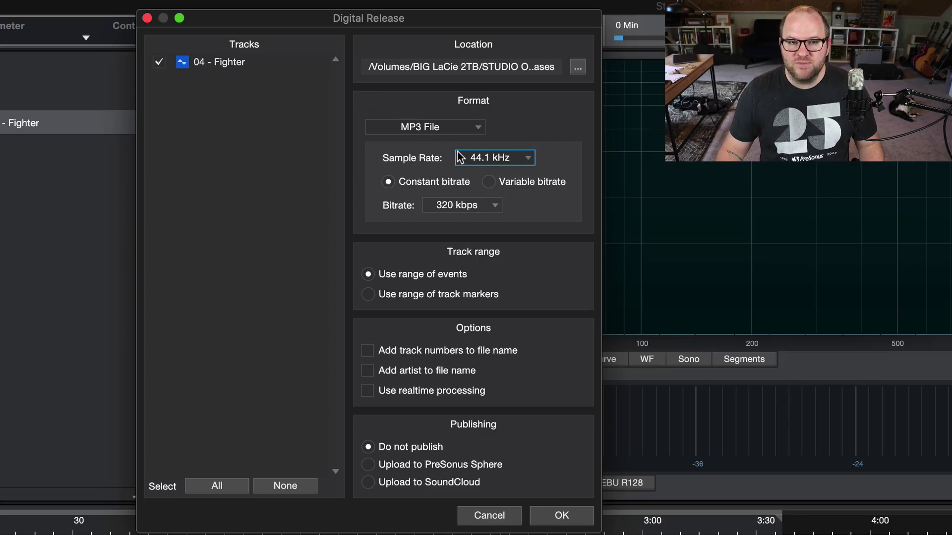
{"action": "left_click", "coordinate": [484, 206]}
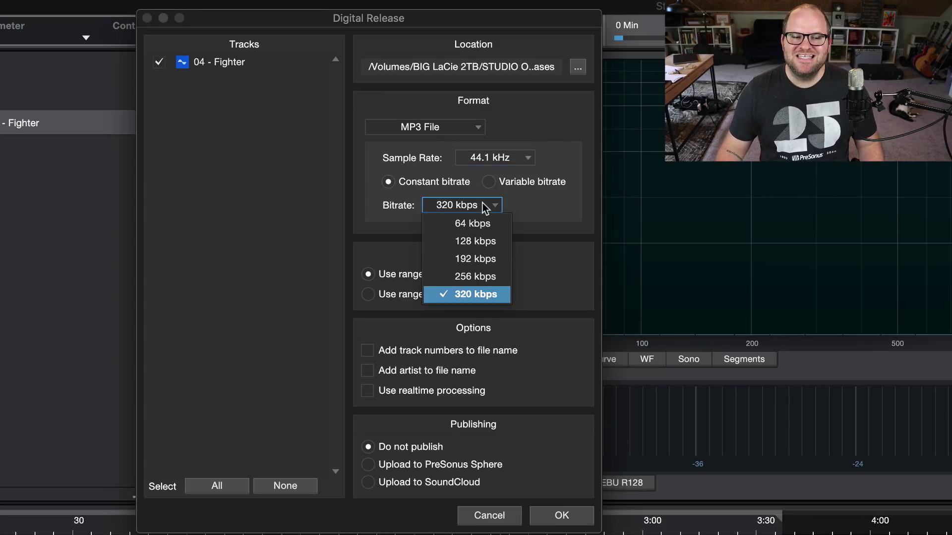
{"action": "left_click", "coordinate": [515, 209]}
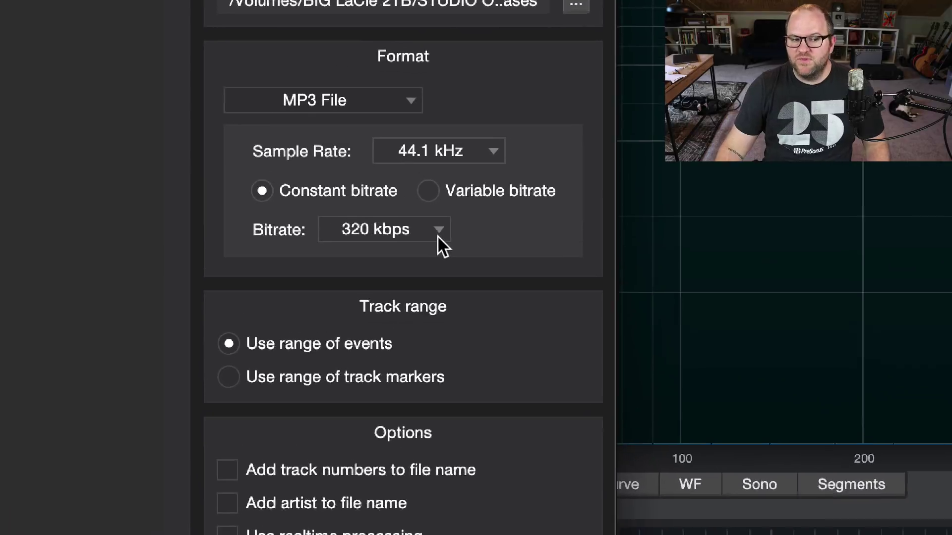
- Try setting the Digital Release MP3 bitrate to 64 kbps
{"action": "left_click", "coordinate": [481, 205]}
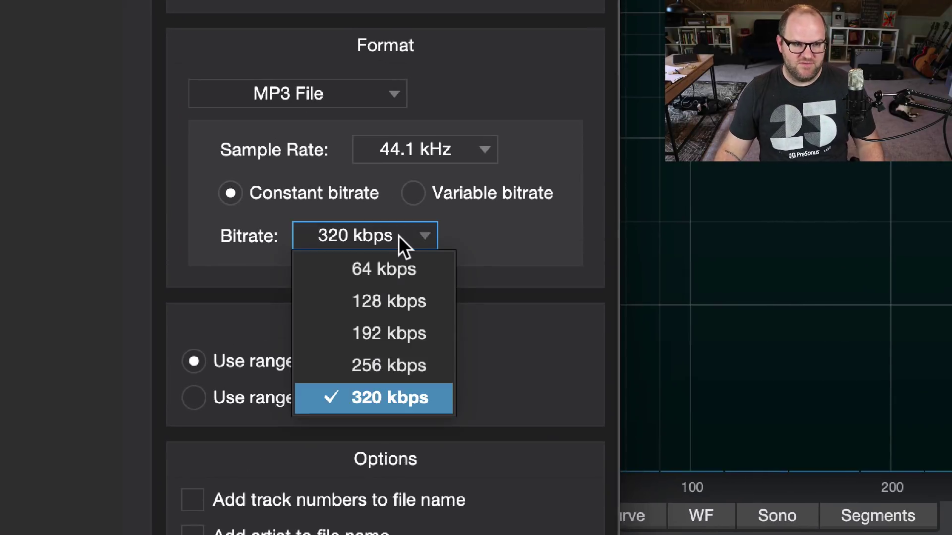
{"action": "left_click", "coordinate": [378, 224]}
{"action": "left_click", "coordinate": [334, 233]}
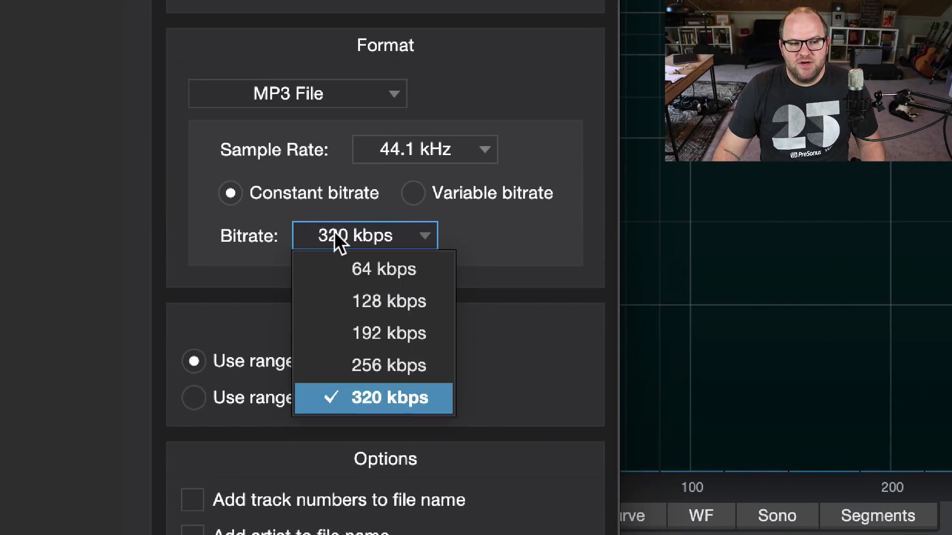
{"action": "left_click", "coordinate": [403, 269]}
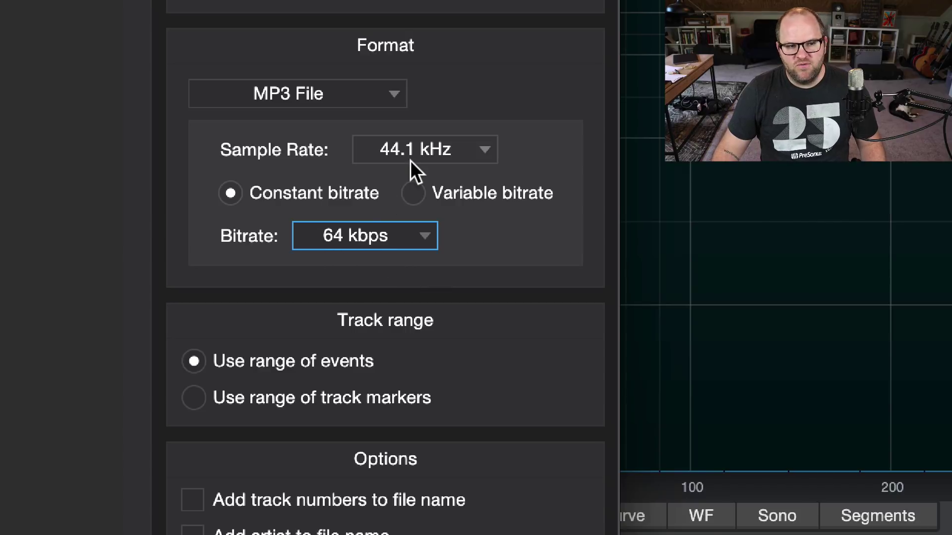
{"action": "left_click", "coordinate": [402, 230]}
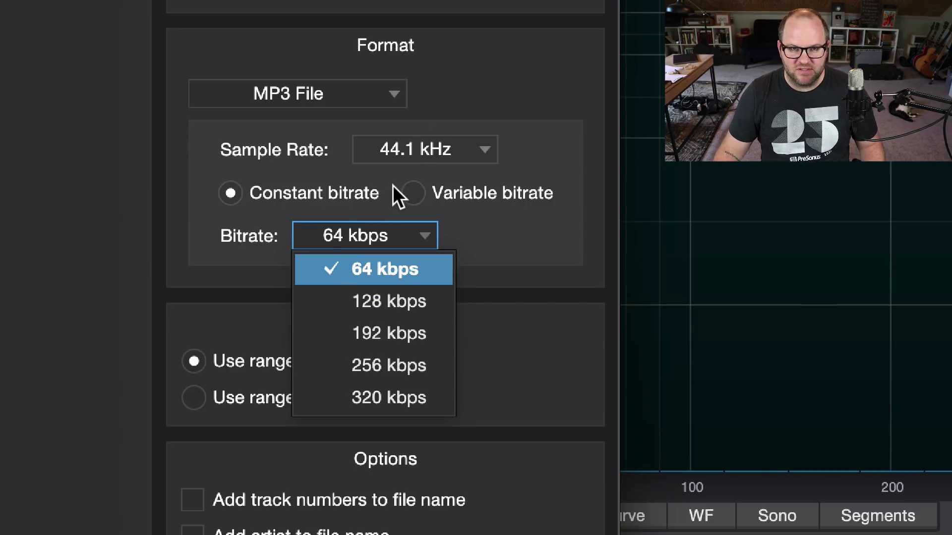
{"action": "left_click", "coordinate": [385, 270]}
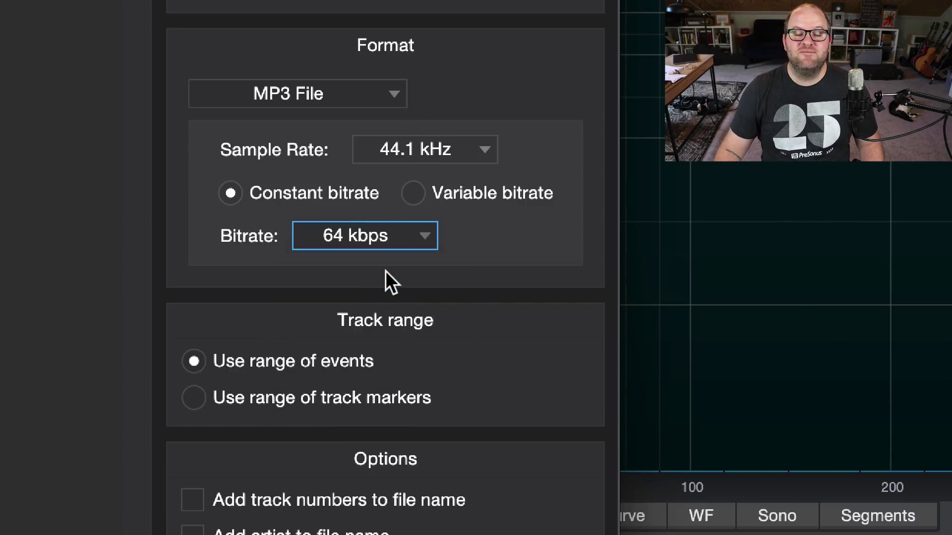
{"action": "left_click", "coordinate": [381, 223]}
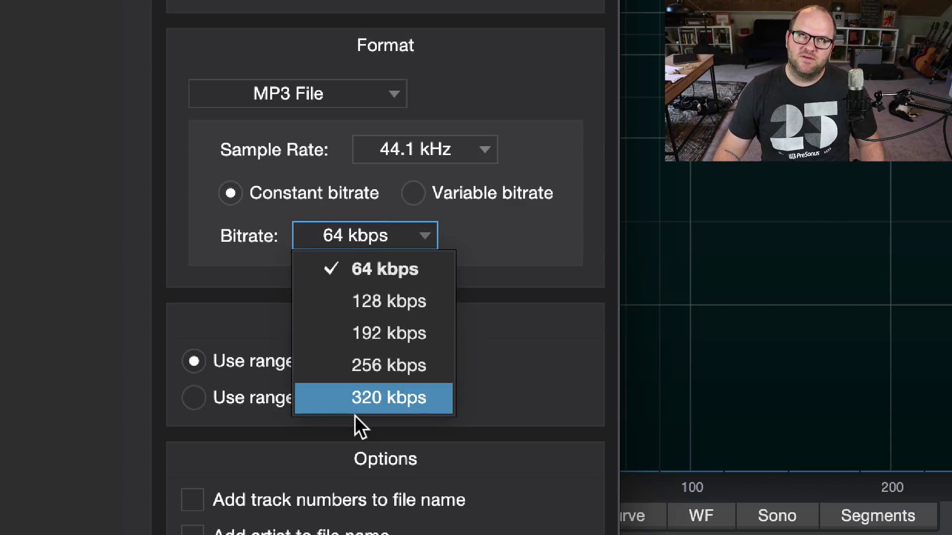
{"action": "left_click", "coordinate": [392, 234]}
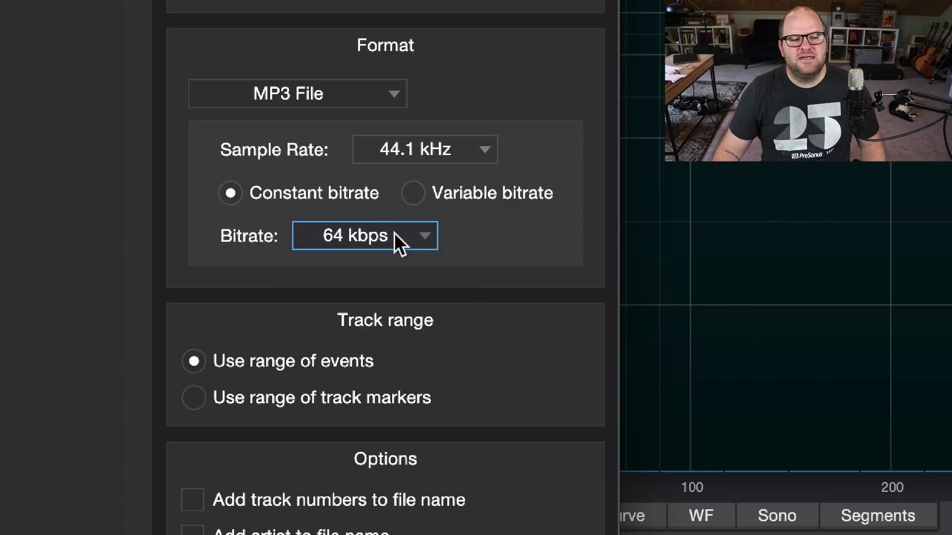
{"action": "left_click", "coordinate": [394, 233]}
{"action": "left_click", "coordinate": [383, 270]}
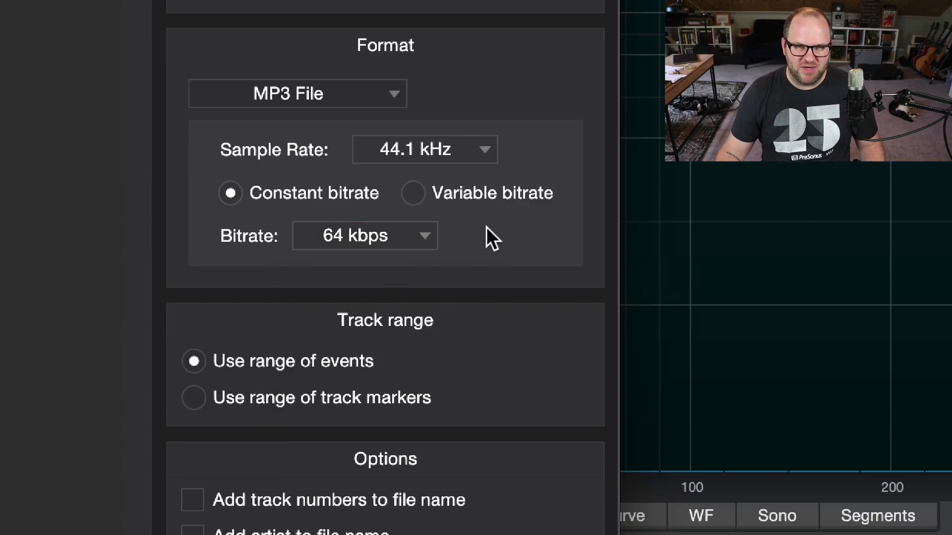
- Settle the MP3 bitrate at 320 kbps, constant, 44.1 kHz, after briefly revisiting 64 kbps
{"action": "left_click", "coordinate": [389, 234]}
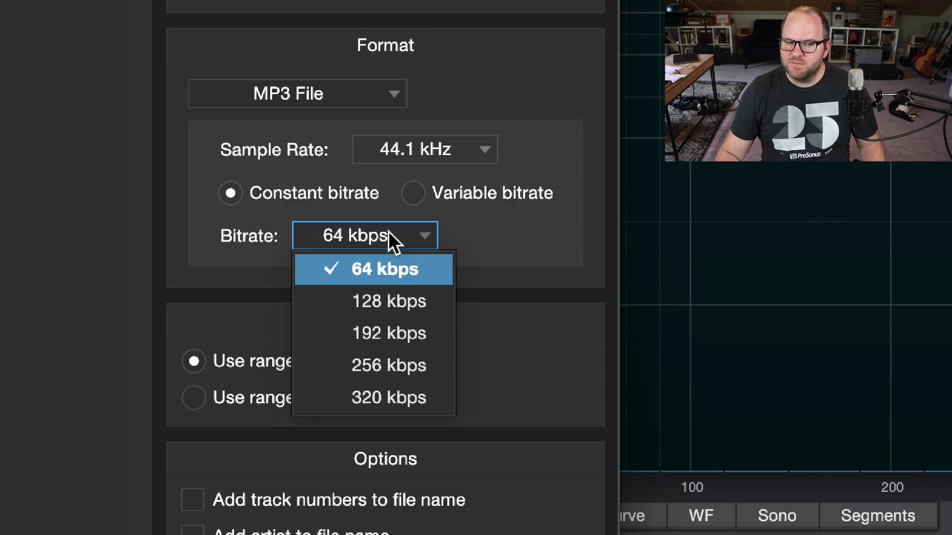
{"action": "left_click", "coordinate": [390, 405]}
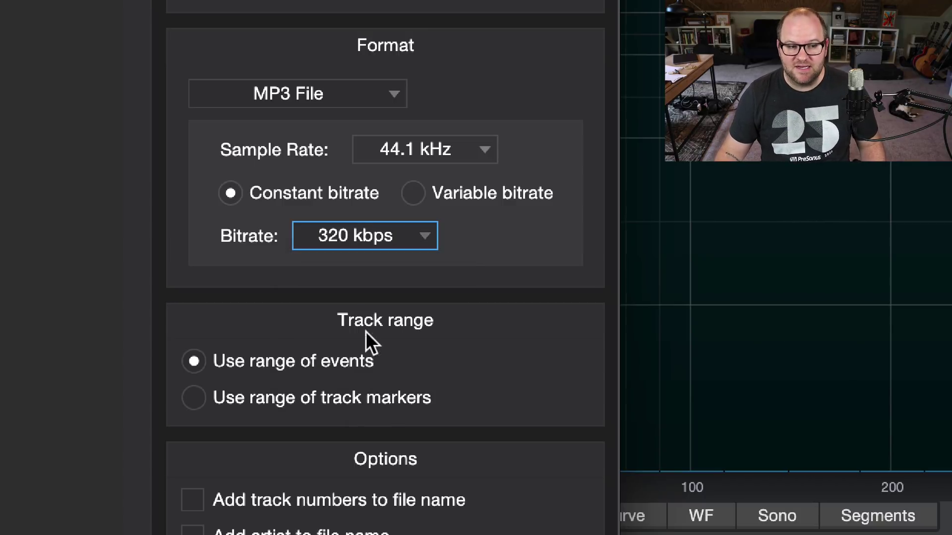
{"action": "left_click", "coordinate": [359, 243]}
{"action": "key", "text": "Escape"}
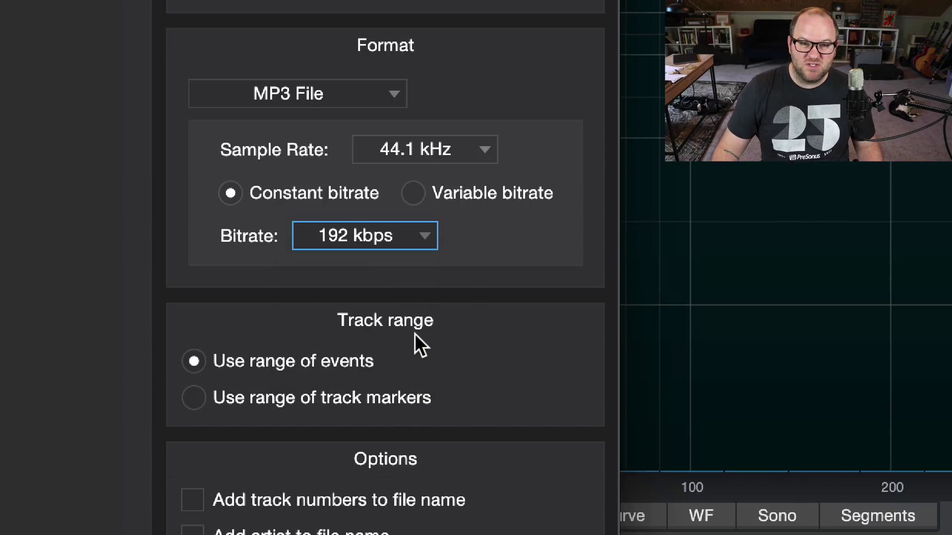
{"action": "left_click", "coordinate": [397, 242]}
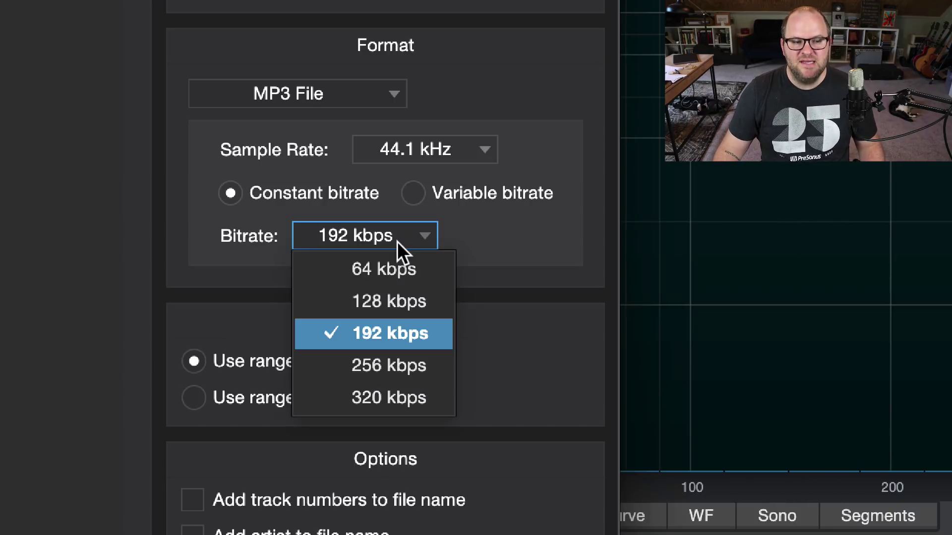
{"action": "left_click", "coordinate": [406, 395]}
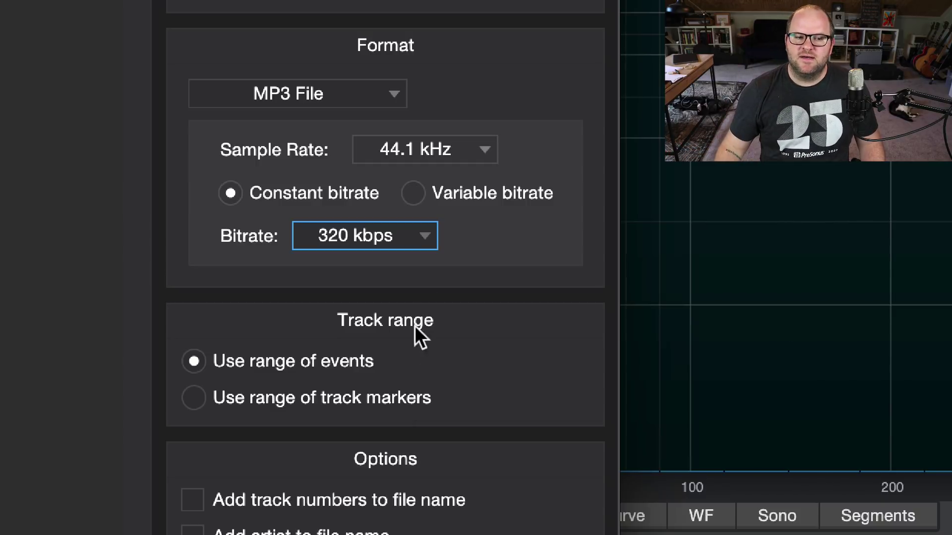
{"action": "left_click", "coordinate": [386, 232]}
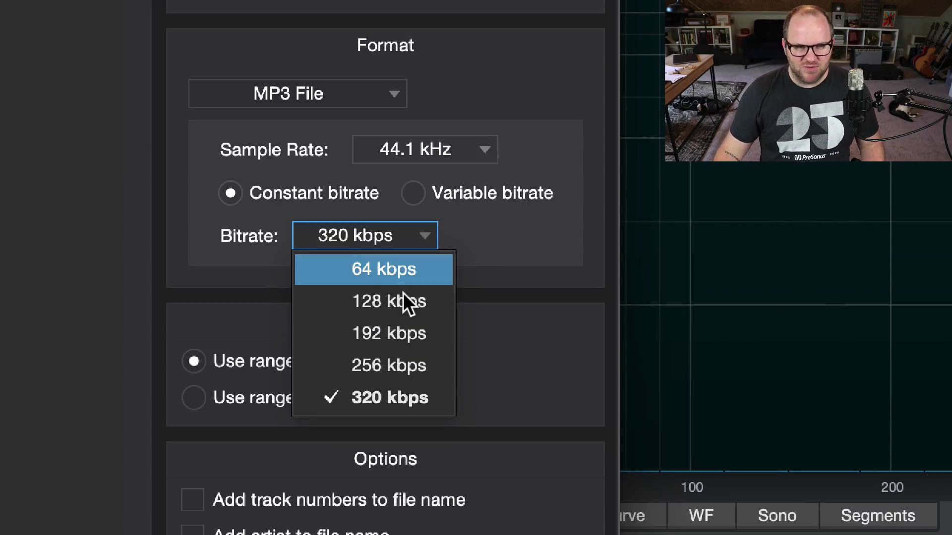
{"action": "left_click", "coordinate": [374, 279]}
{"action": "left_click", "coordinate": [374, 238]}
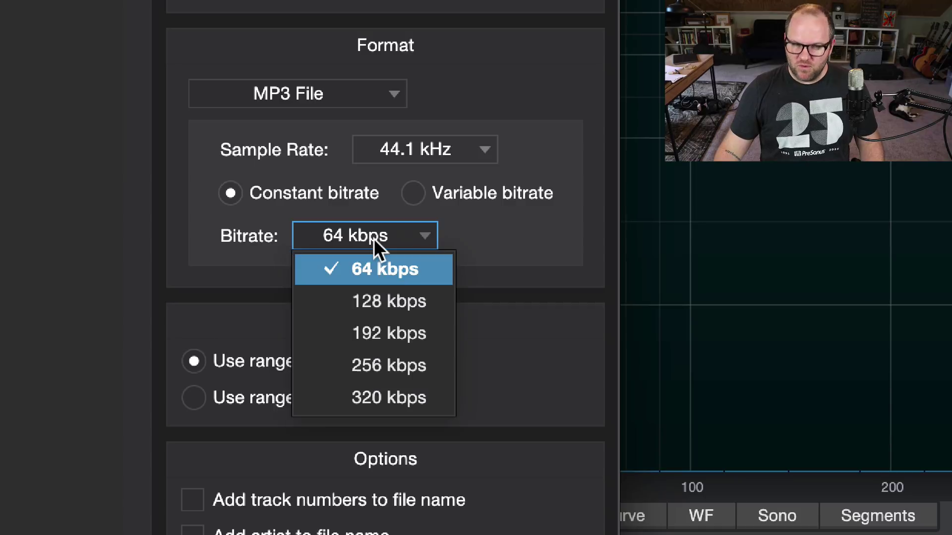
{"action": "left_click", "coordinate": [392, 404]}
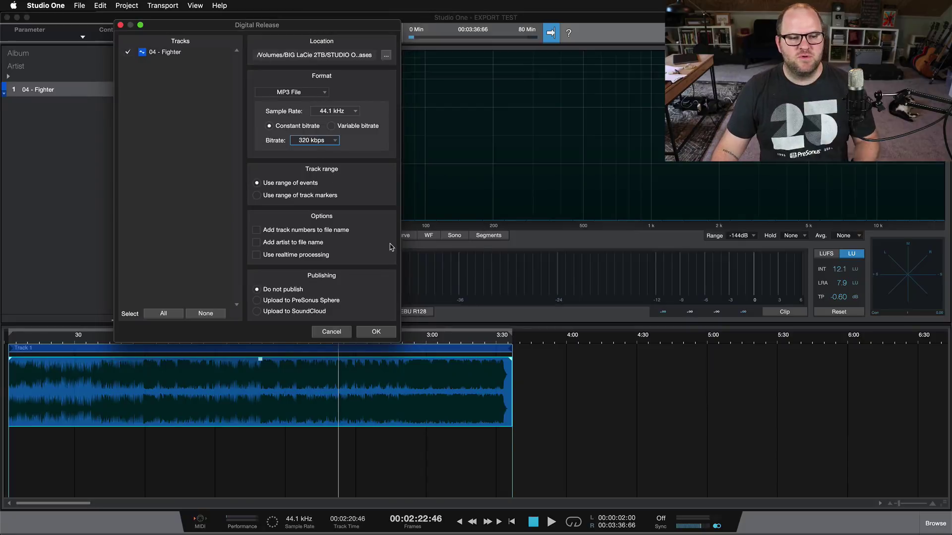
- Run the MP3 export, then play the original mix from the song's start and stop it
{"action": "left_click", "coordinate": [377, 332]}
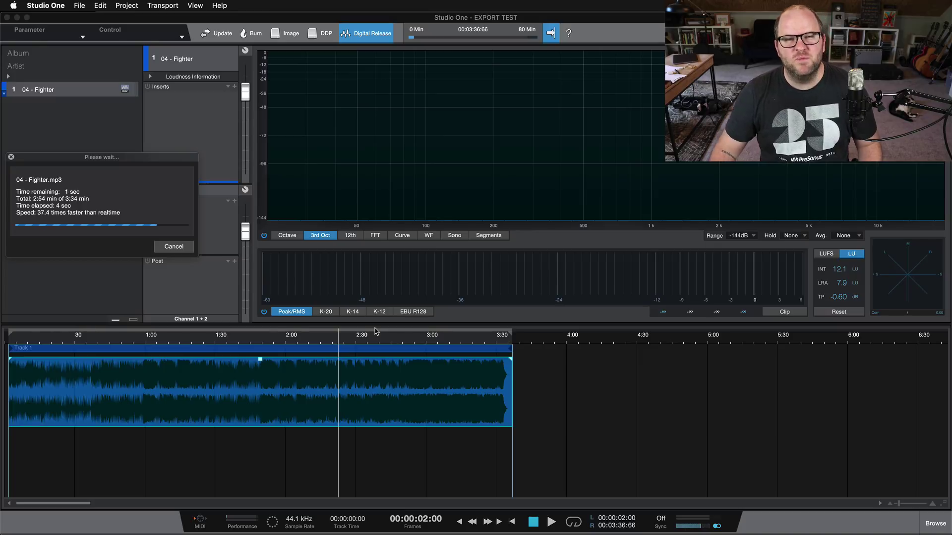
{"action": "left_click", "coordinate": [20, 337]}
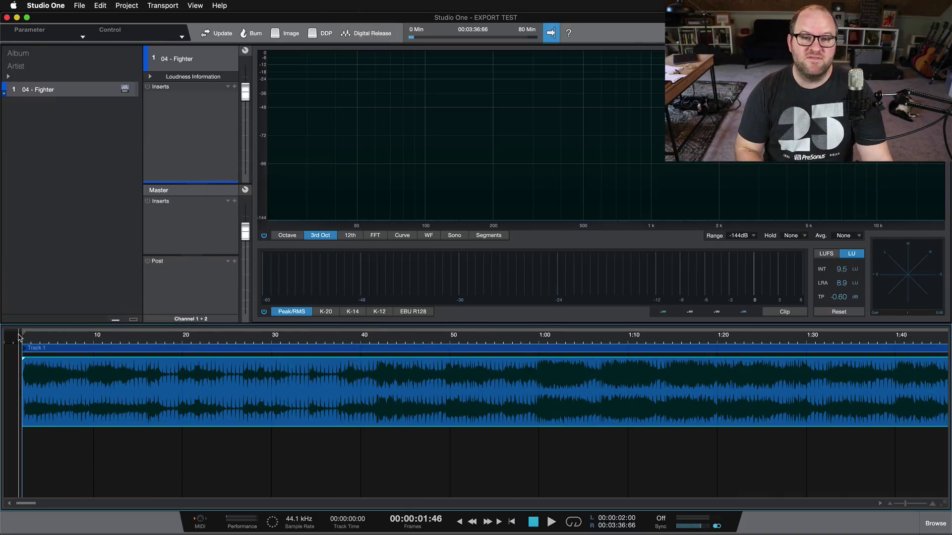
{"action": "key", "text": "space"}
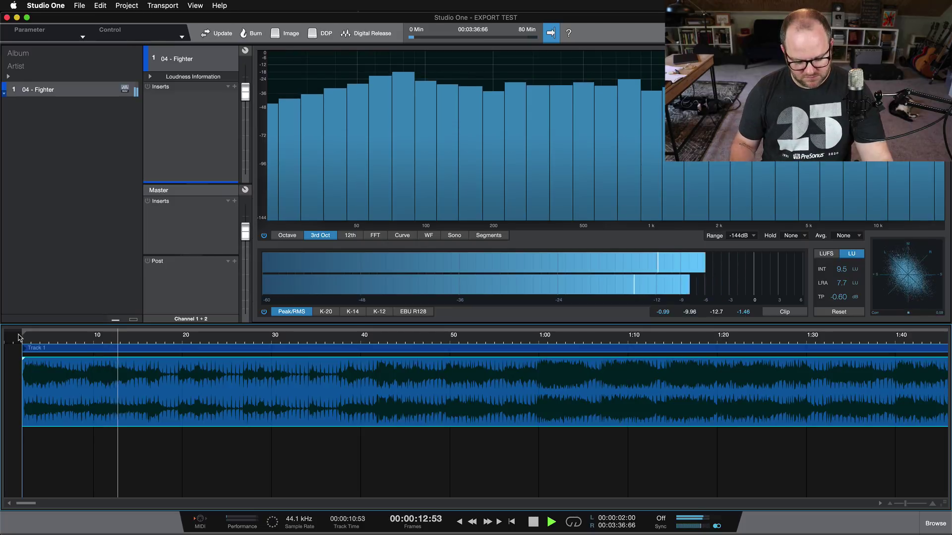
{"action": "key", "text": "space"}
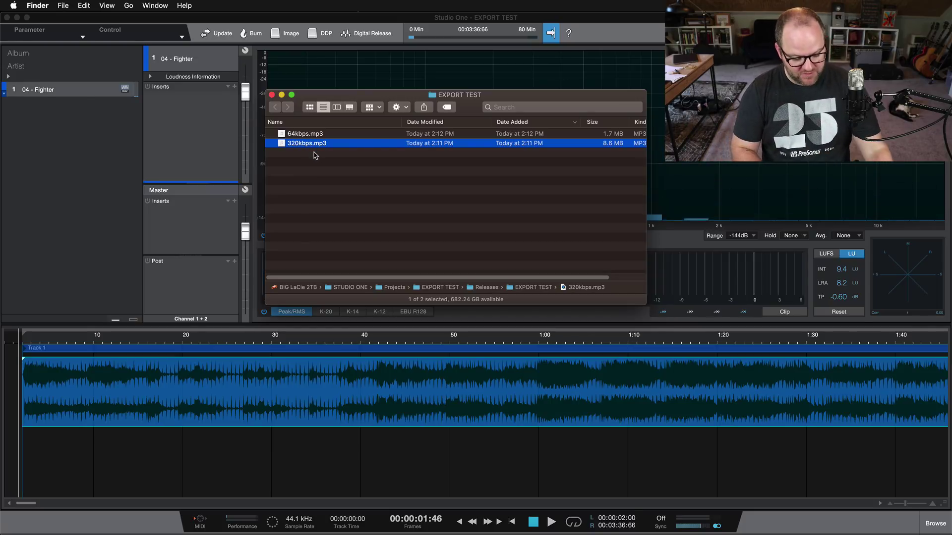
- Quick Look 320kbps.mp3, then 64kbps.mp3, listening to each in turn
{"action": "key", "text": "space"}
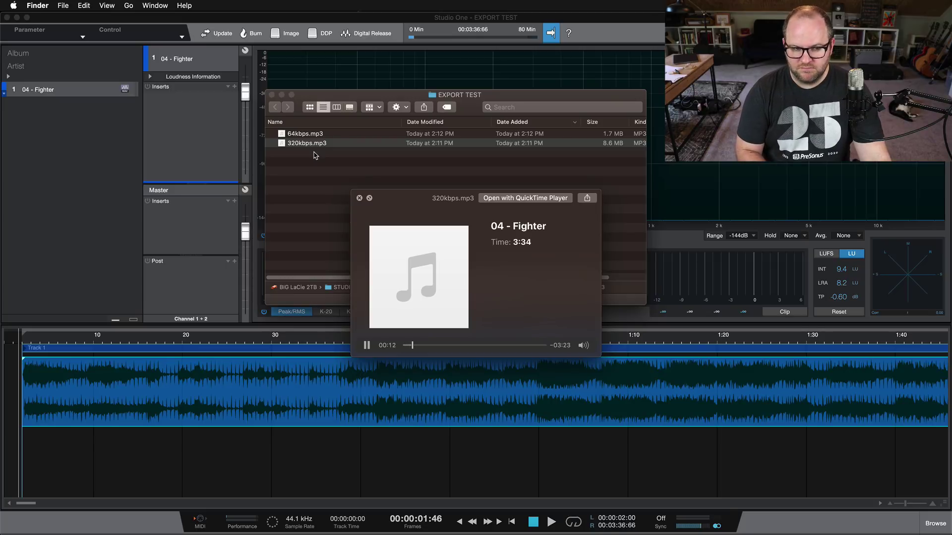
{"action": "key", "text": "space"}
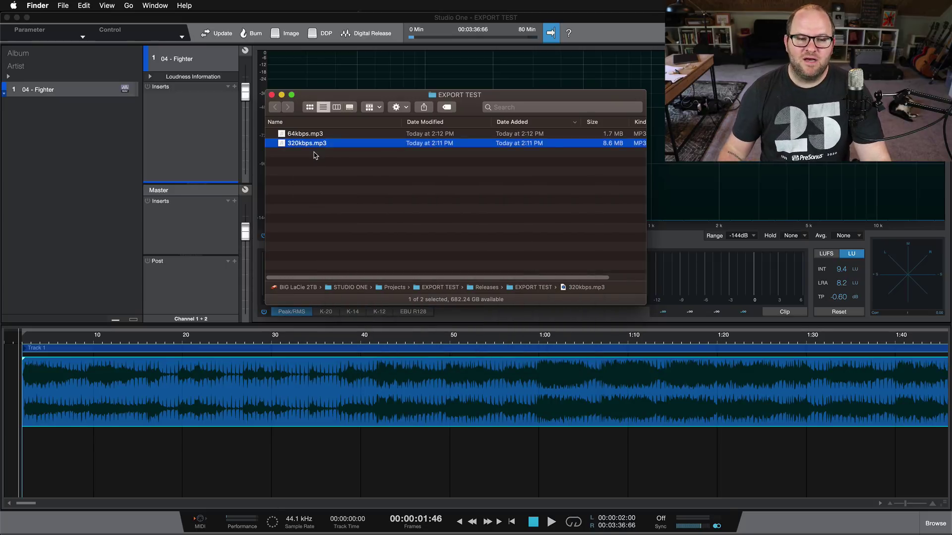
{"action": "left_click", "coordinate": [303, 136]}
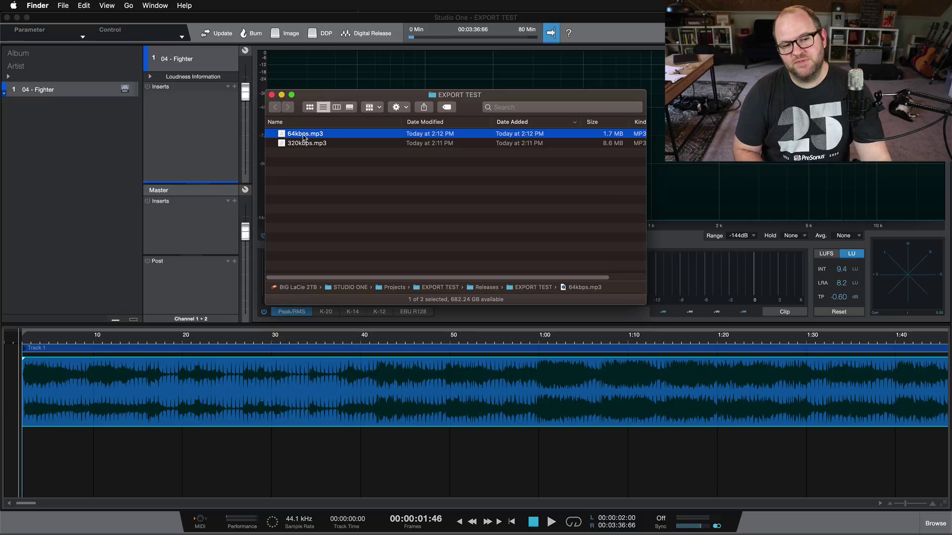
{"action": "key", "text": "space"}
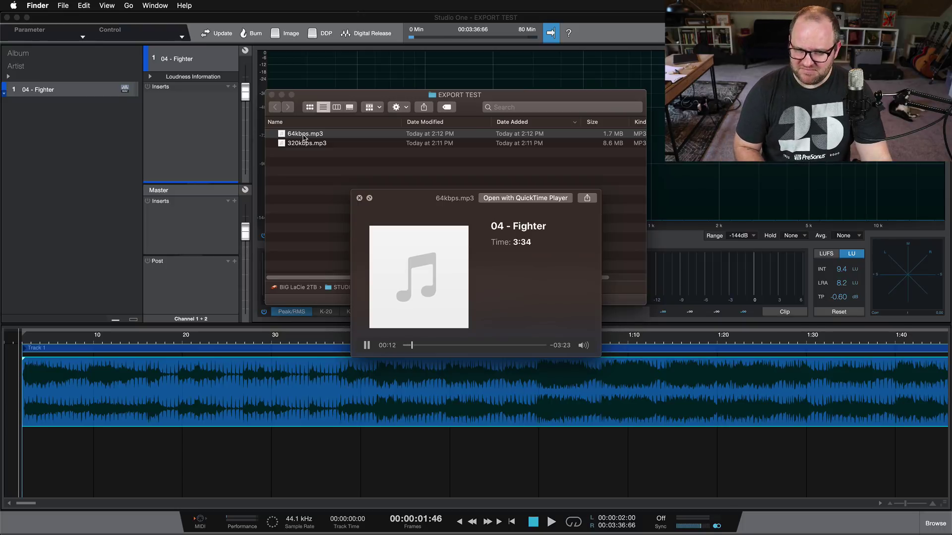
{"action": "key", "text": "space"}
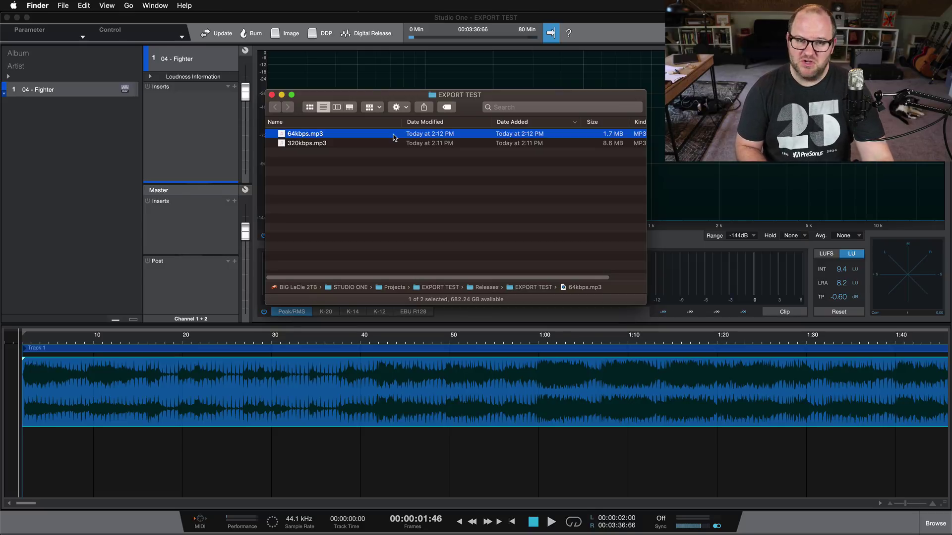
- Play 64kbps.mp3 around 02:27–02:59, then 320kbps.mp3 from about 02:53 for comparison
{"action": "key", "text": "space"}
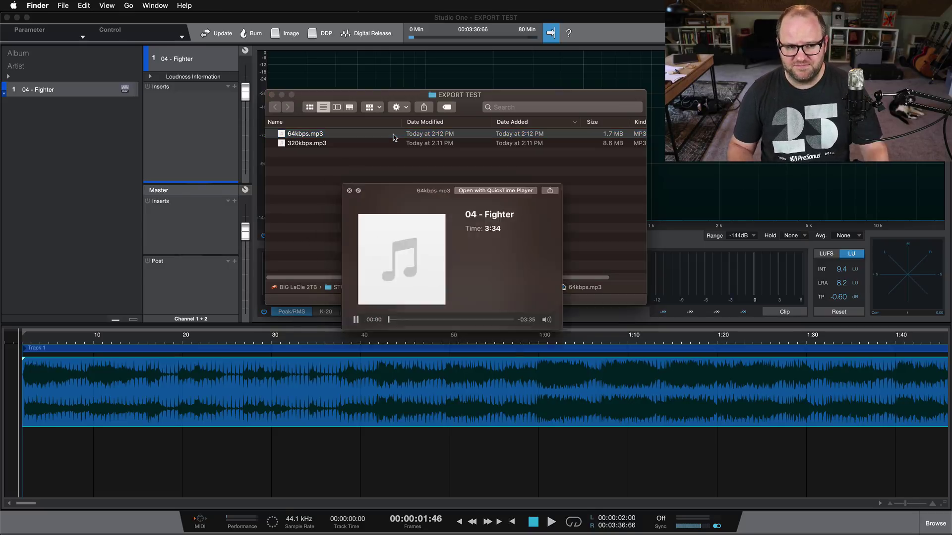
{"action": "left_click", "coordinate": [501, 345]}
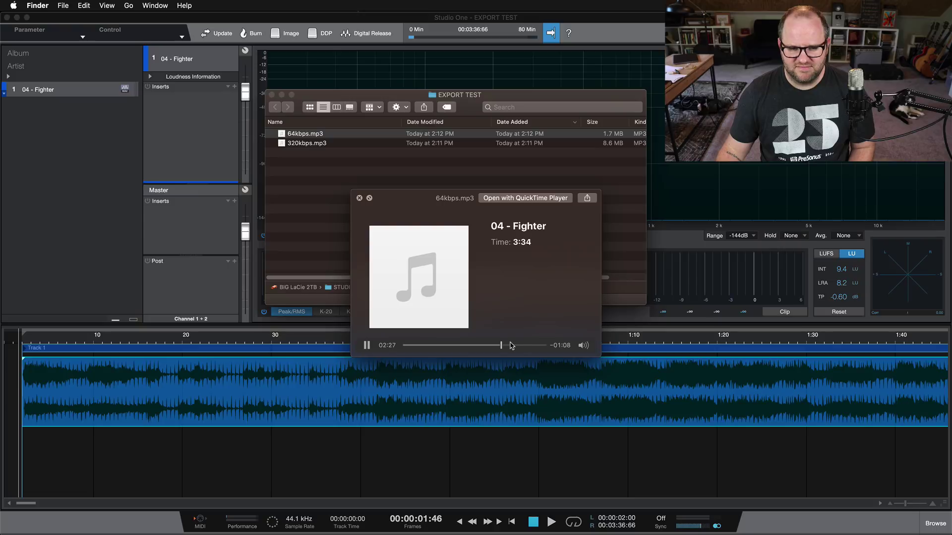
{"action": "left_click", "coordinate": [522, 346]}
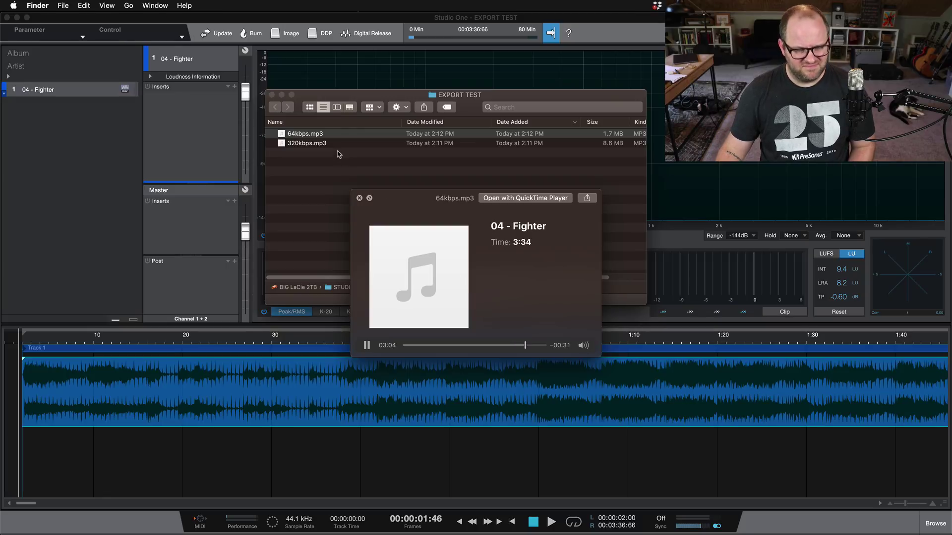
{"action": "left_click", "coordinate": [317, 143]}
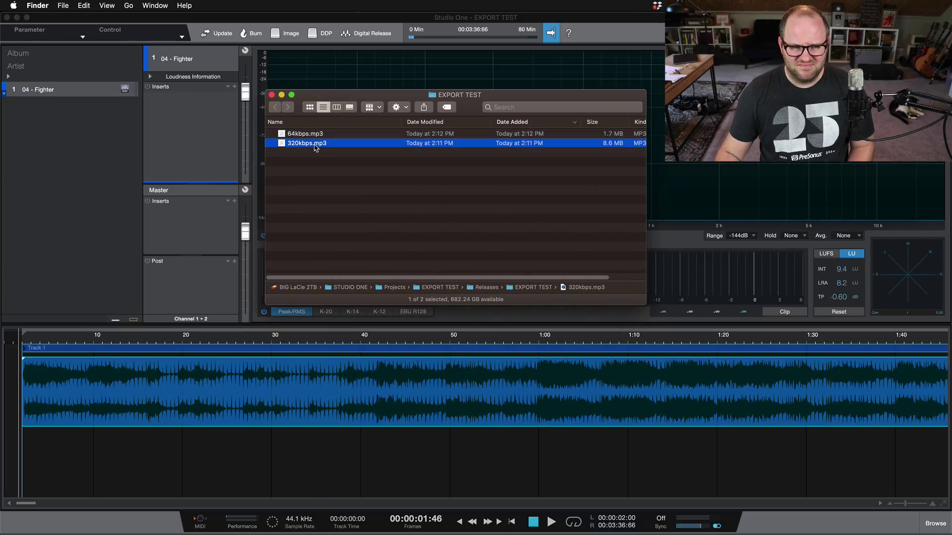
{"action": "left_click", "coordinate": [517, 346]}
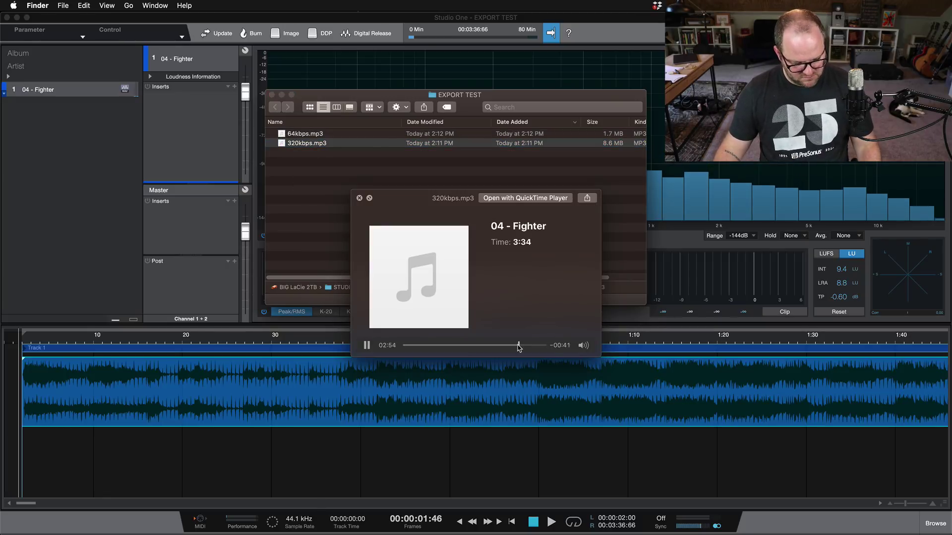